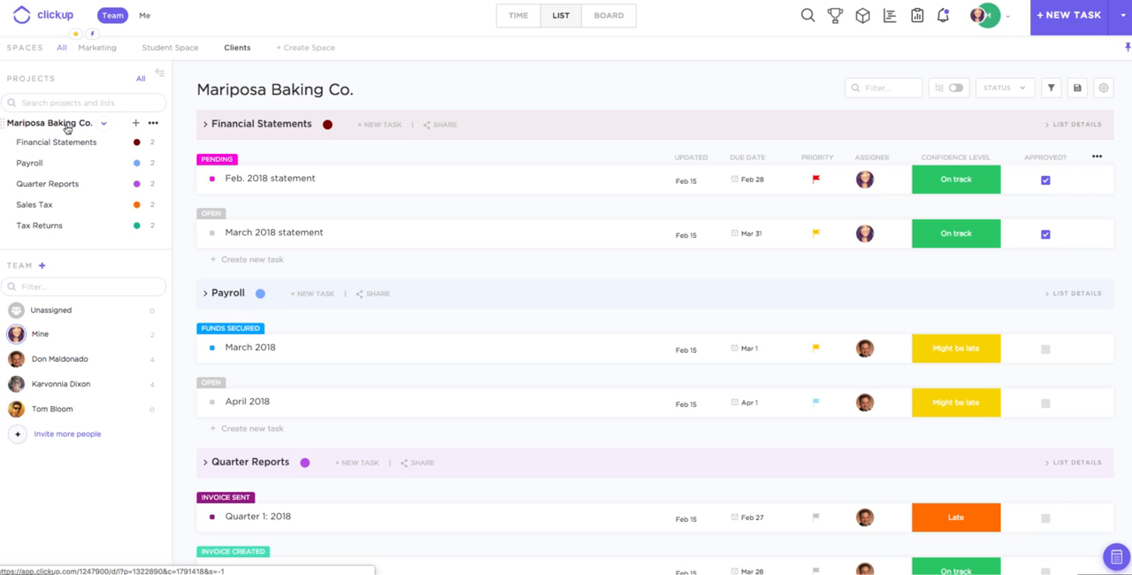
# - Make the Mariposa Baking Co. project private in its sharing settings
pyautogui.click(154, 126)
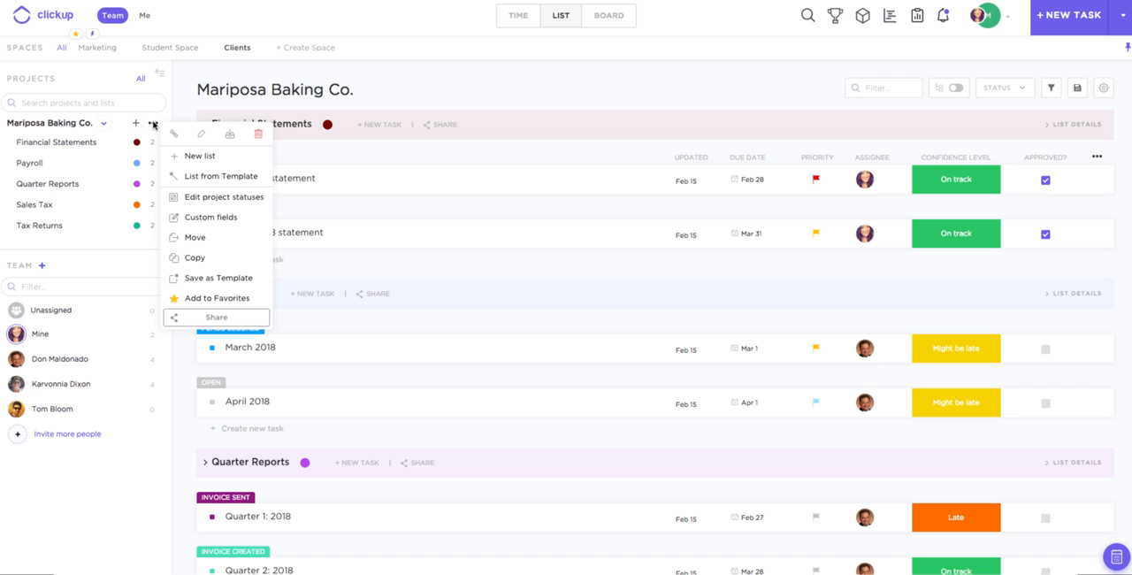
pyautogui.click(192, 321)
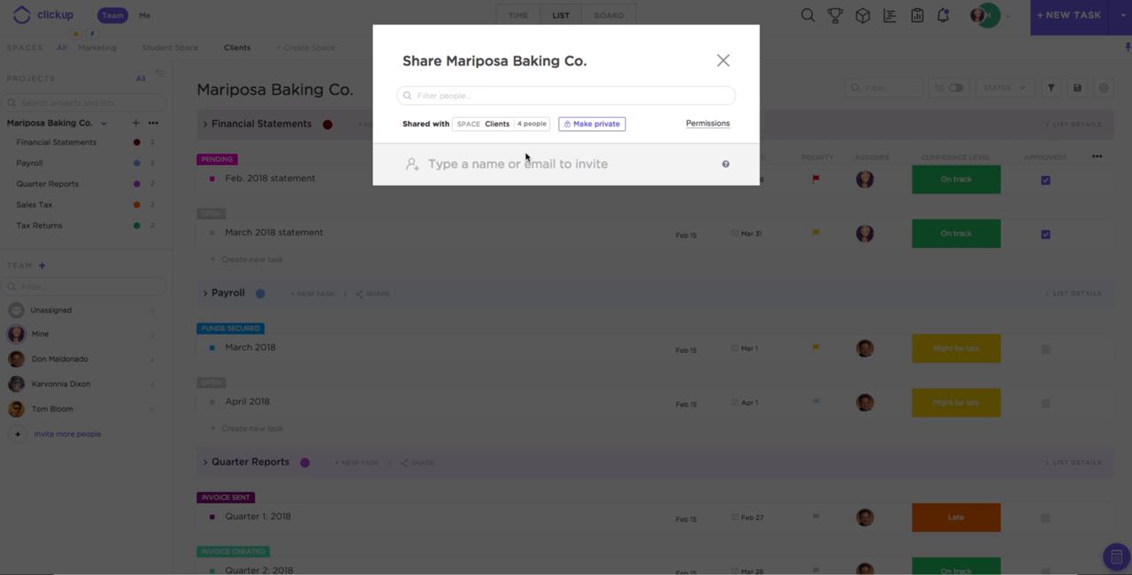
pyautogui.click(592, 124)
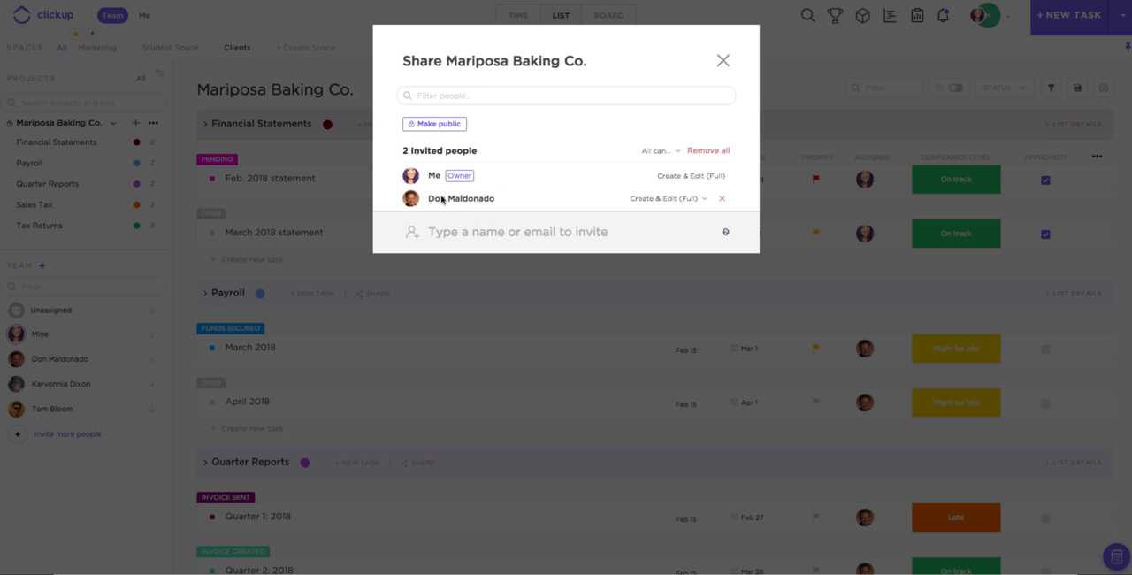
# - Examine the permission levels that can be given to the team member invited to the project
pyautogui.click(484, 229)
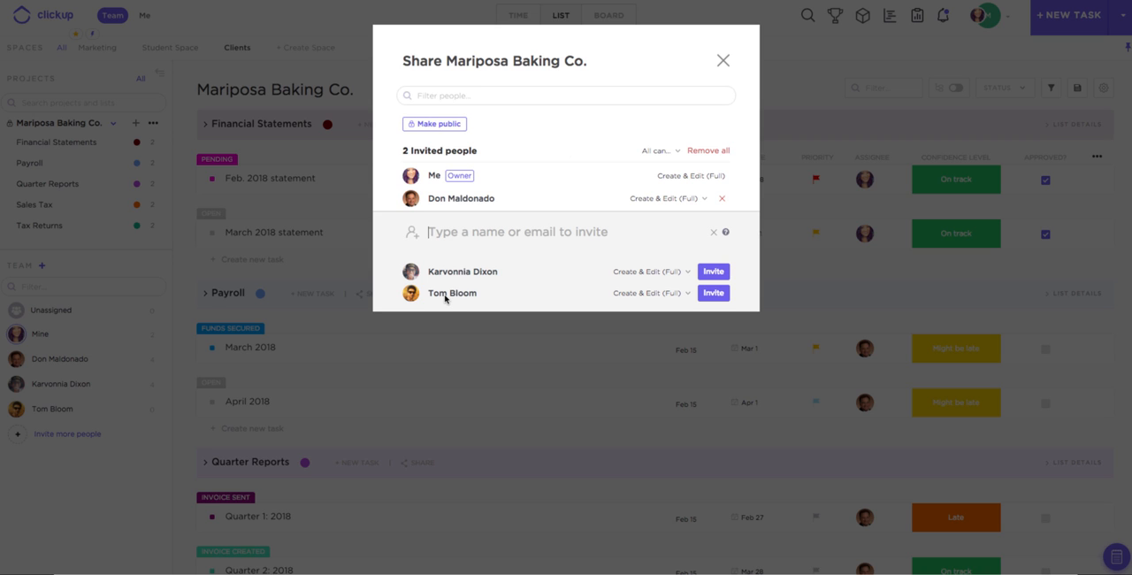
pyautogui.click(665, 199)
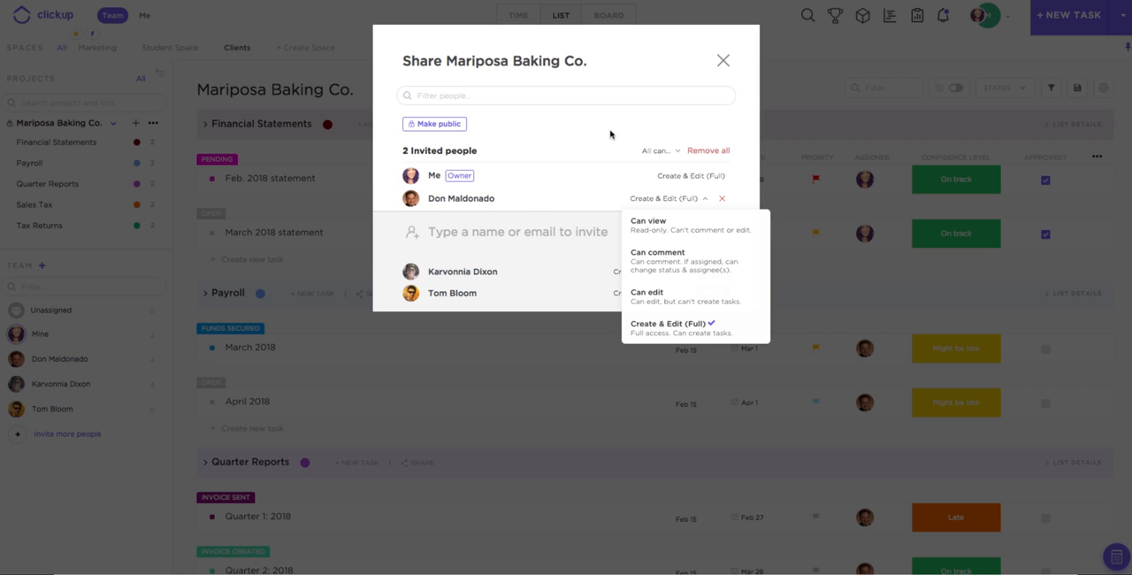
pyautogui.click(546, 200)
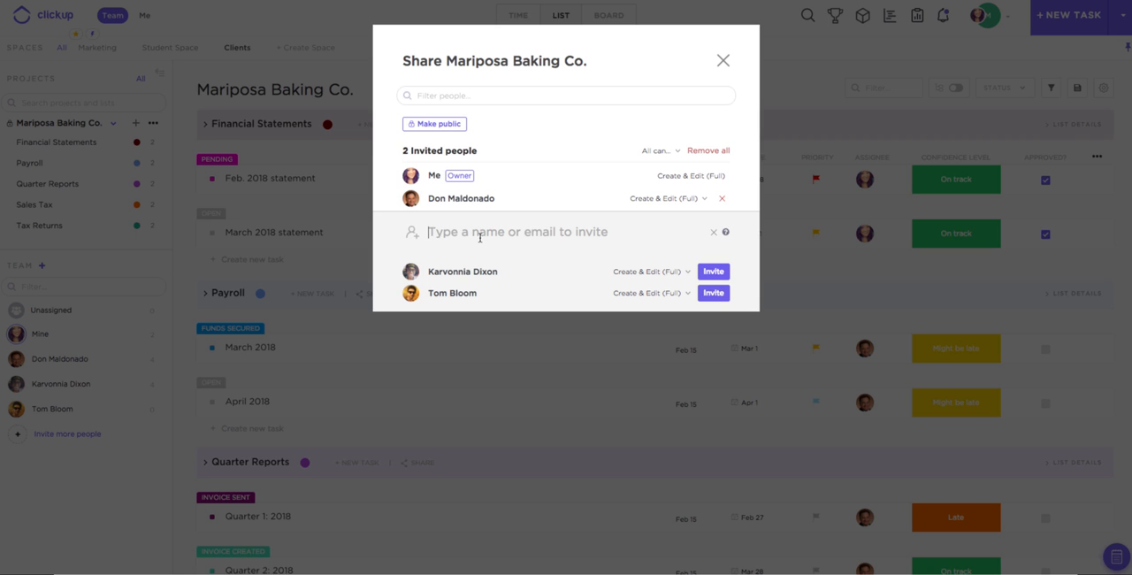
# - Enter a guest's email for a project invitation, review the guest permission options, and close sharing without sending the invitation
pyautogui.hotkey('ctrl', 'v')
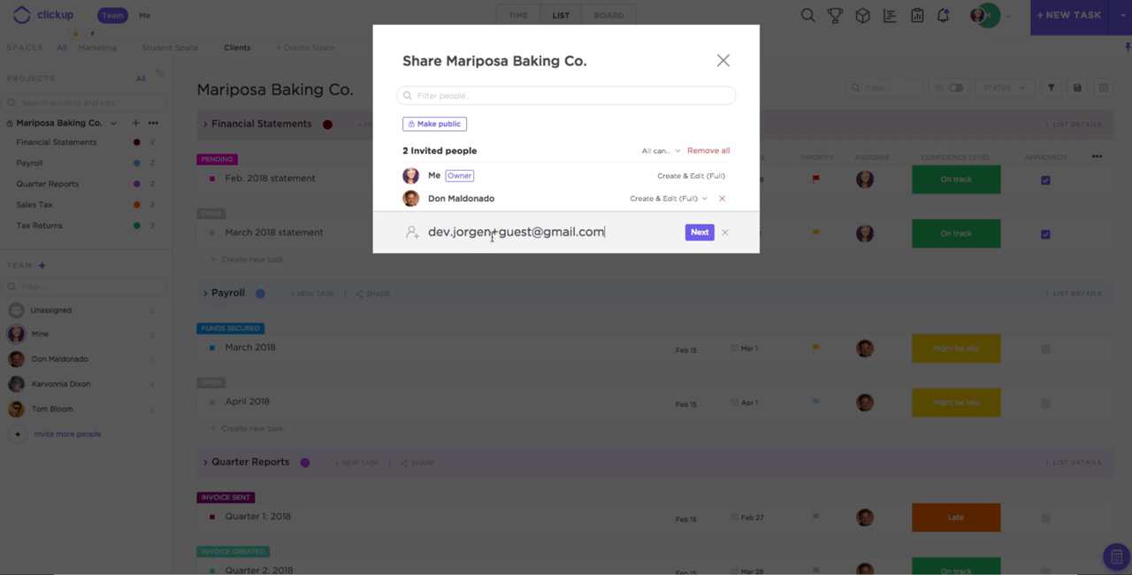
pyautogui.click(701, 232)
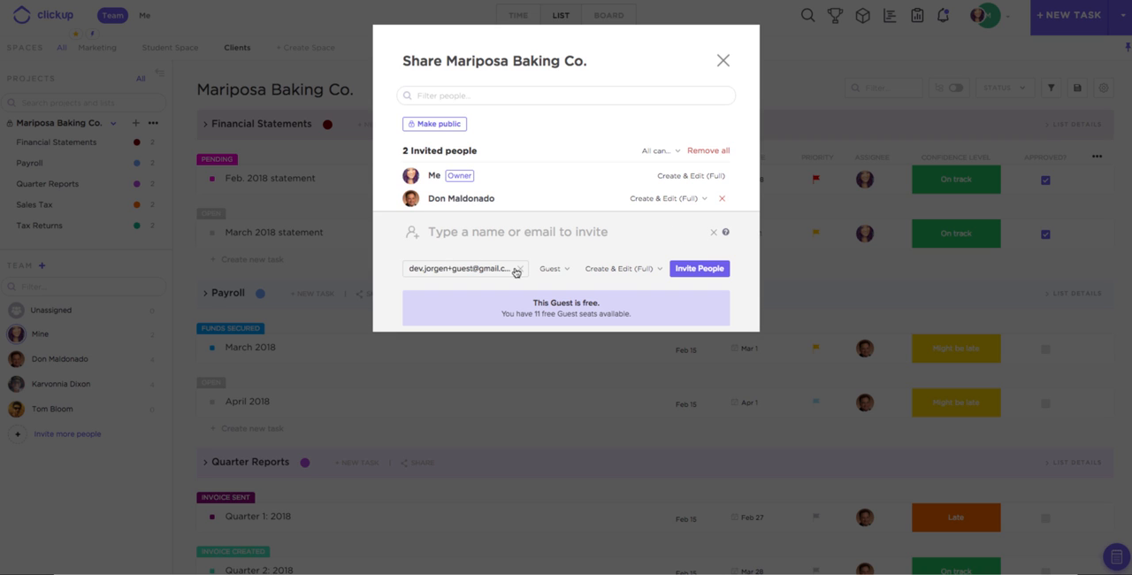
pyautogui.click(617, 269)
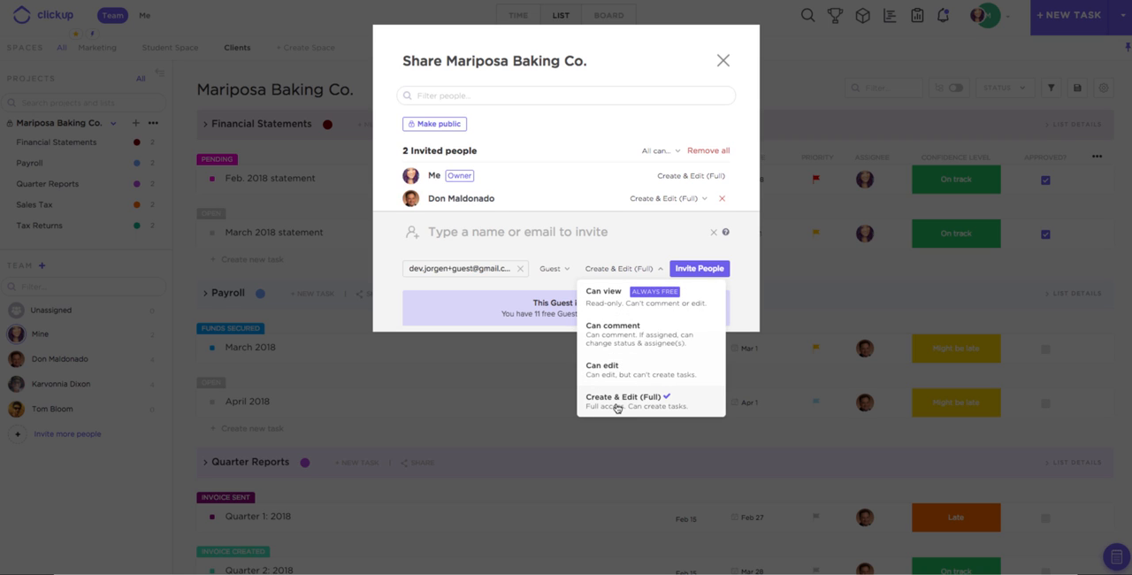
pyautogui.click(628, 242)
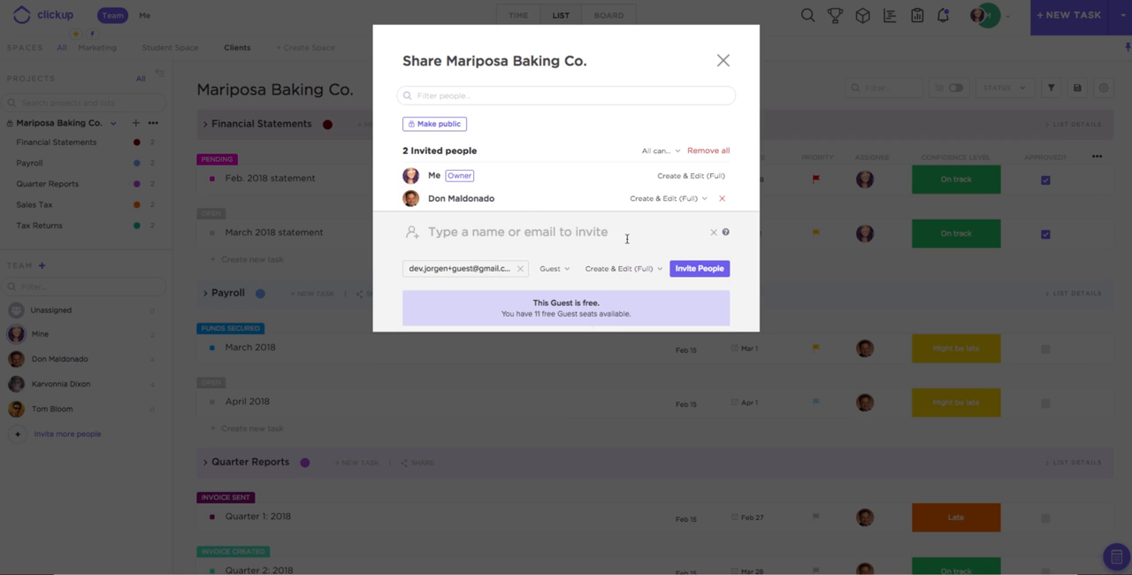
pyautogui.click(724, 60)
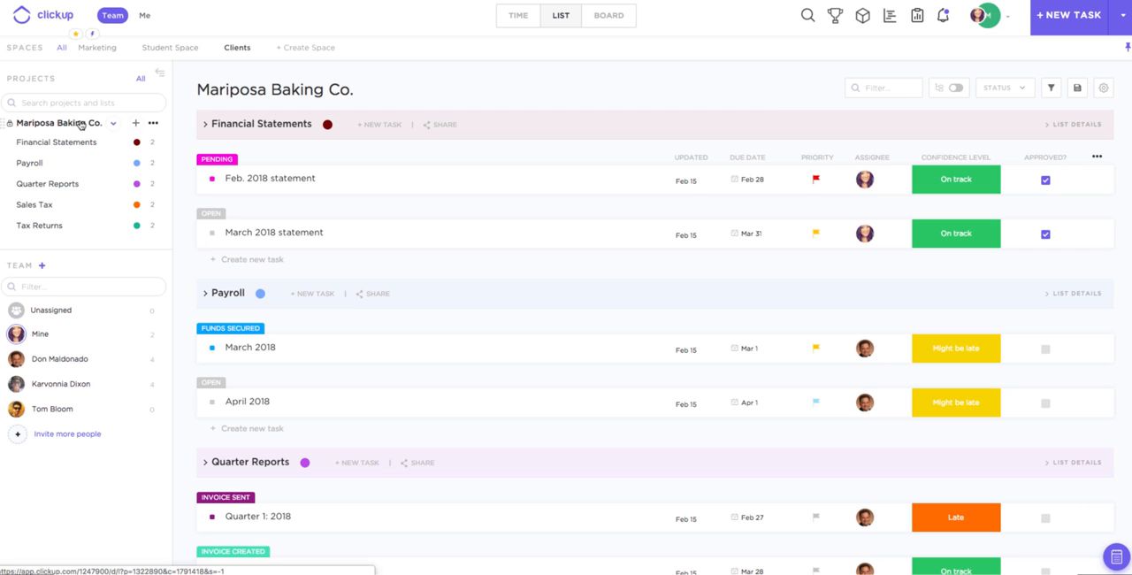
# - Save the Mariposa Baking Co. project as a new template named "New Template!" with the Custom inclusion option and all items kept
pyautogui.click(154, 124)
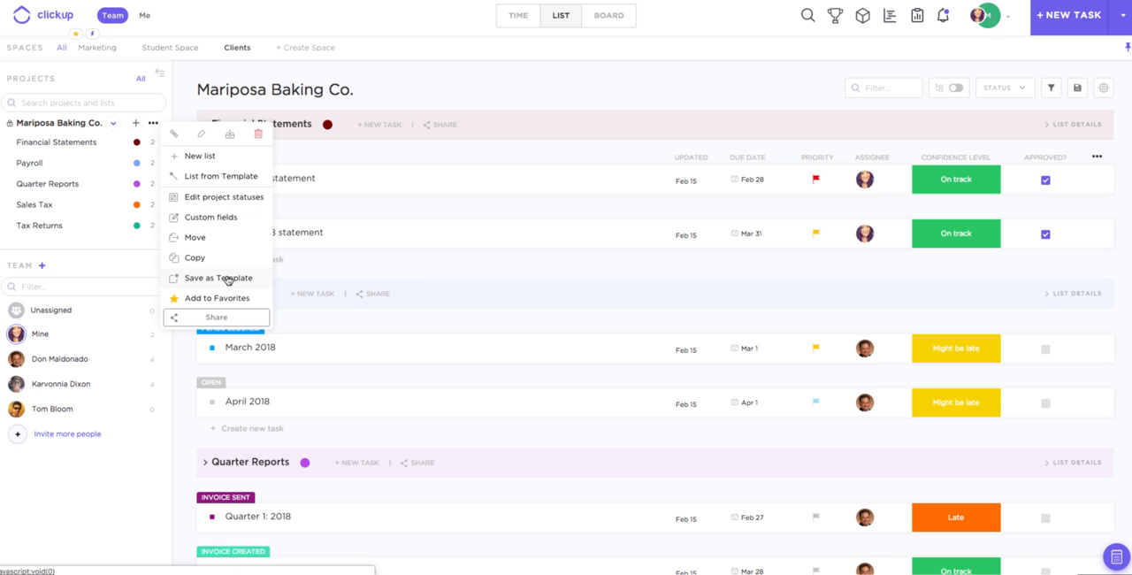
pyautogui.click(227, 279)
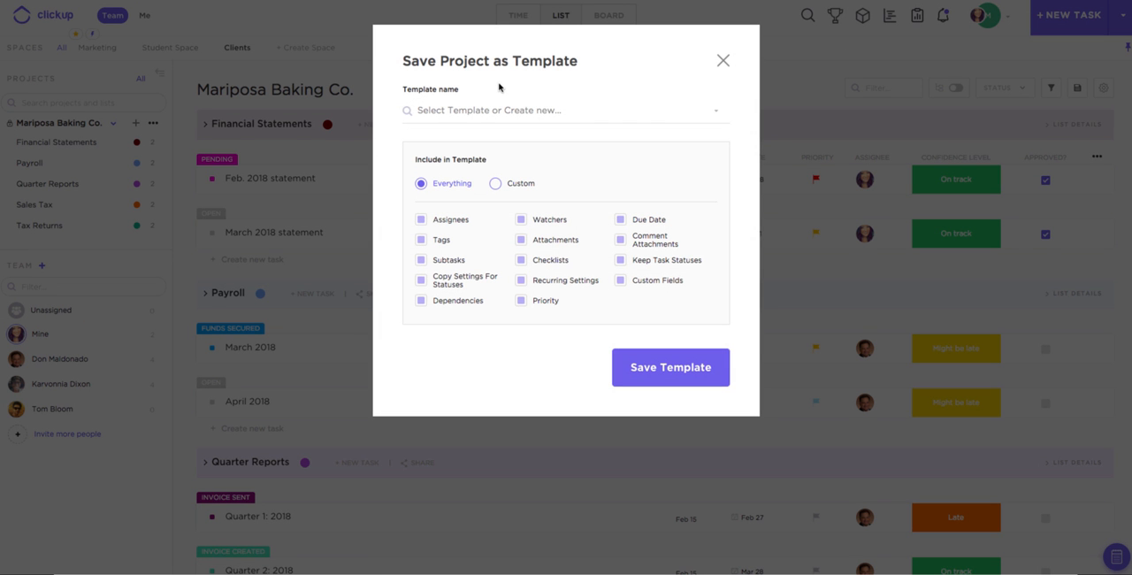
pyautogui.click(499, 113)
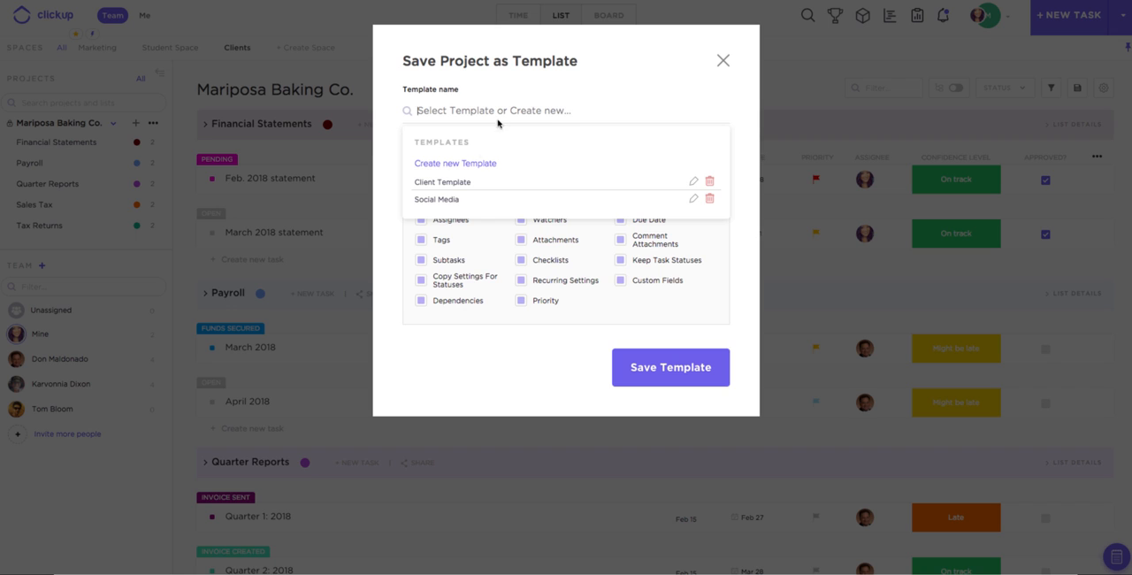
pyautogui.click(472, 166)
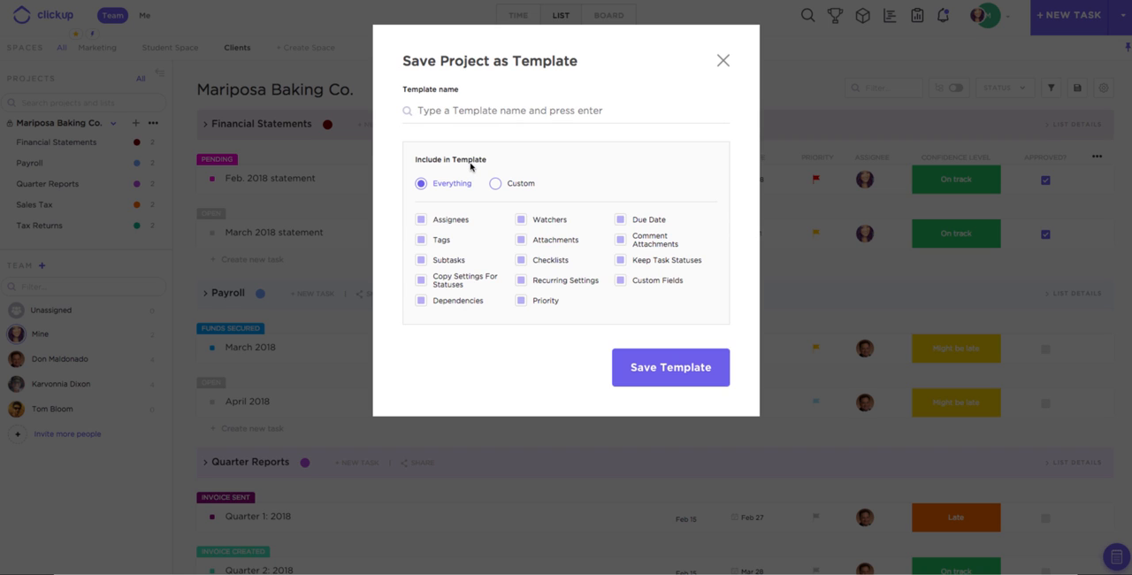
pyautogui.write('NEw T')
pyautogui.press('BackSpace')
pyautogui.press('BackSpace')
pyautogui.press('BackSpace')
pyautogui.press('BackSpace')
pyautogui.write('ew ')
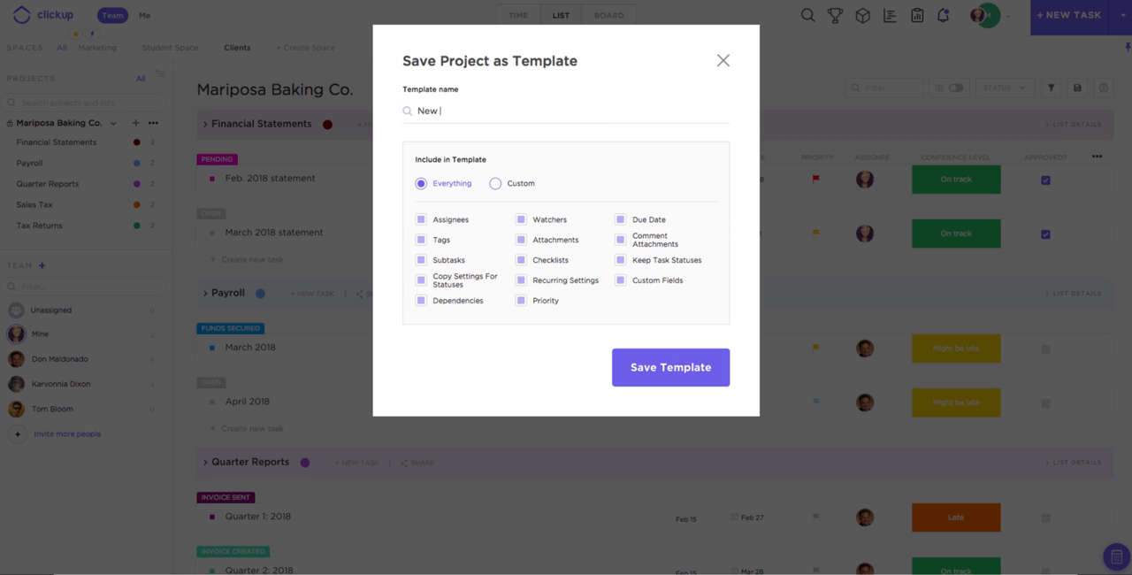
pyautogui.write('Template!')
pyautogui.doubleClick(496, 183)
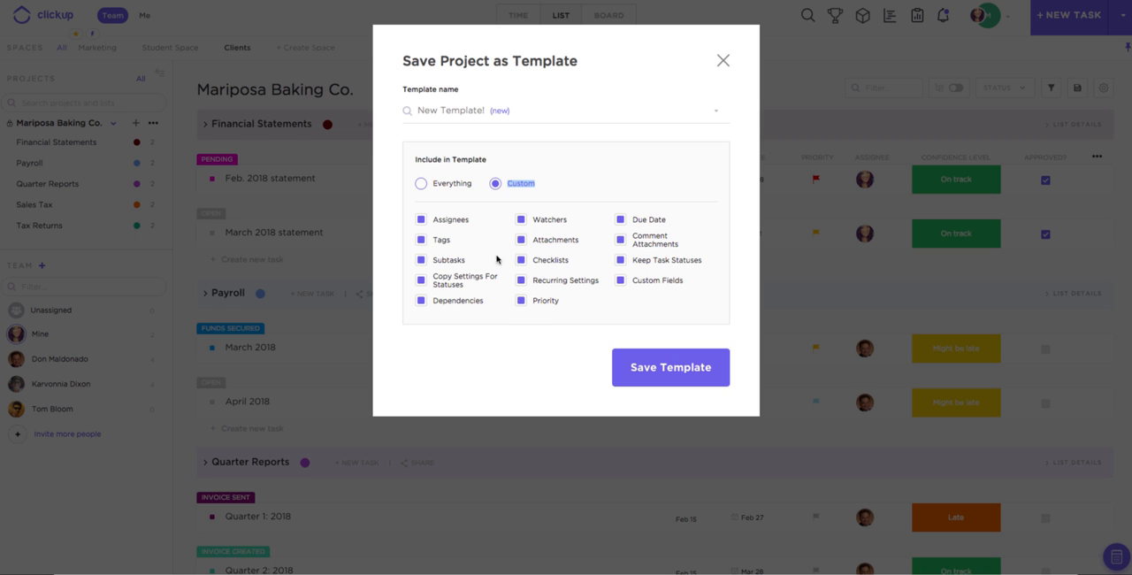
pyautogui.click(644, 370)
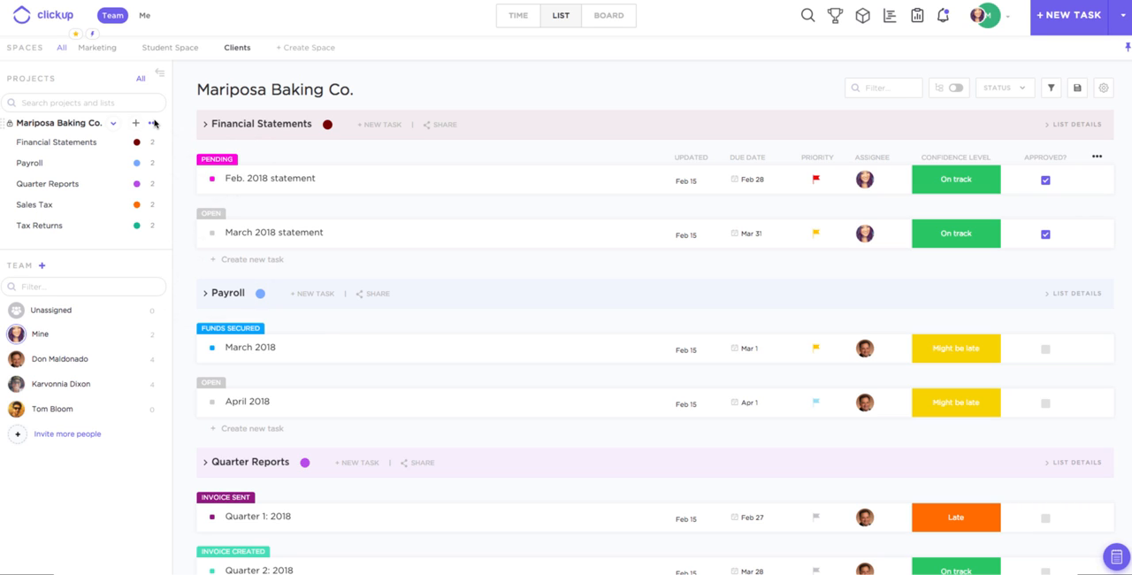
# - Examine the custom statuses of the Mariposa Baking Co. project and close the status editor
pyautogui.click(154, 123)
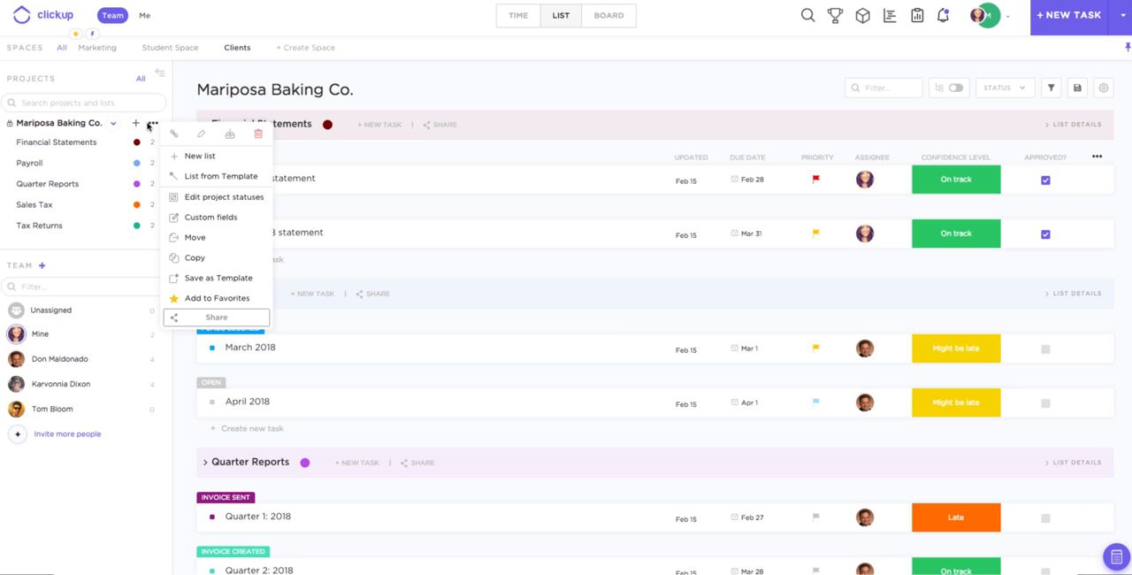
pyautogui.click(206, 202)
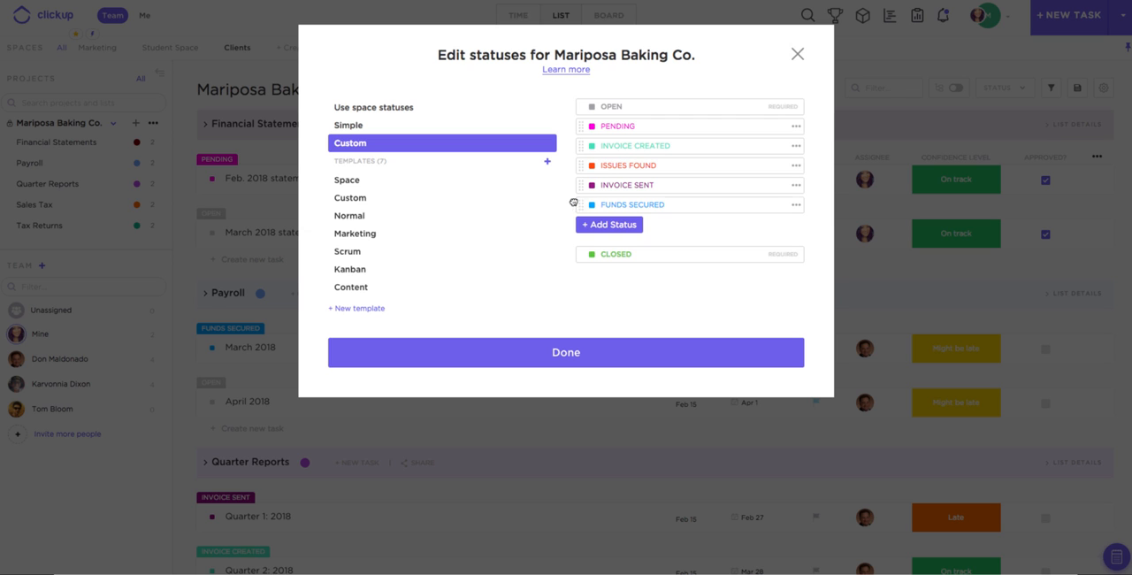
pyautogui.moveTo(573, 202); pyautogui.dragTo(594, 215)
pyautogui.click(798, 55)
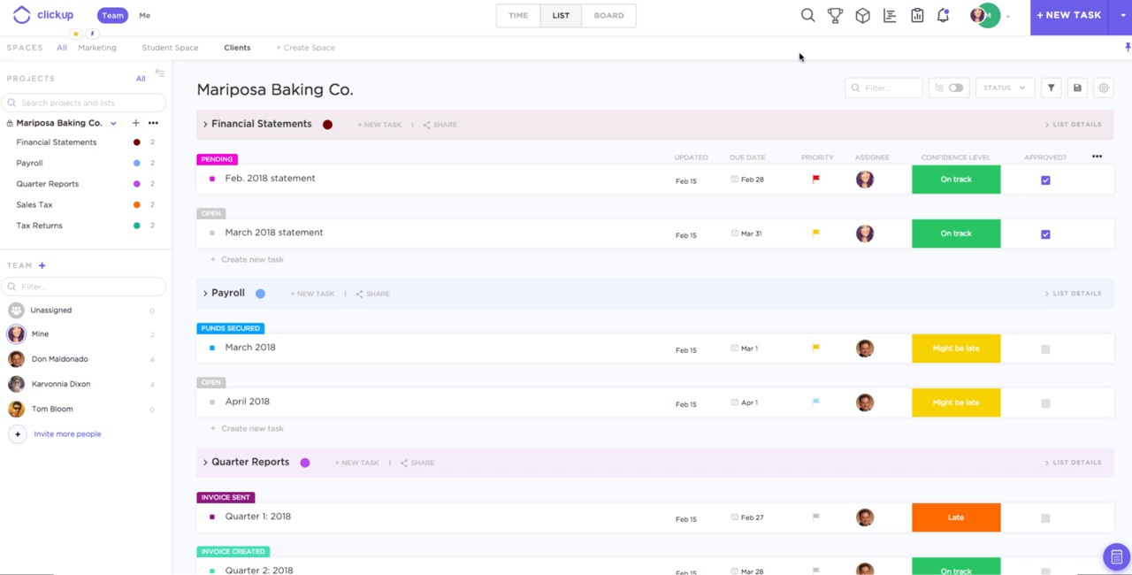
# - Try "Might be late" confidence on Feb. 2018 statement and the Approved? checkbox on Payroll's March 2018 task, restoring both
pyautogui.click(964, 187)
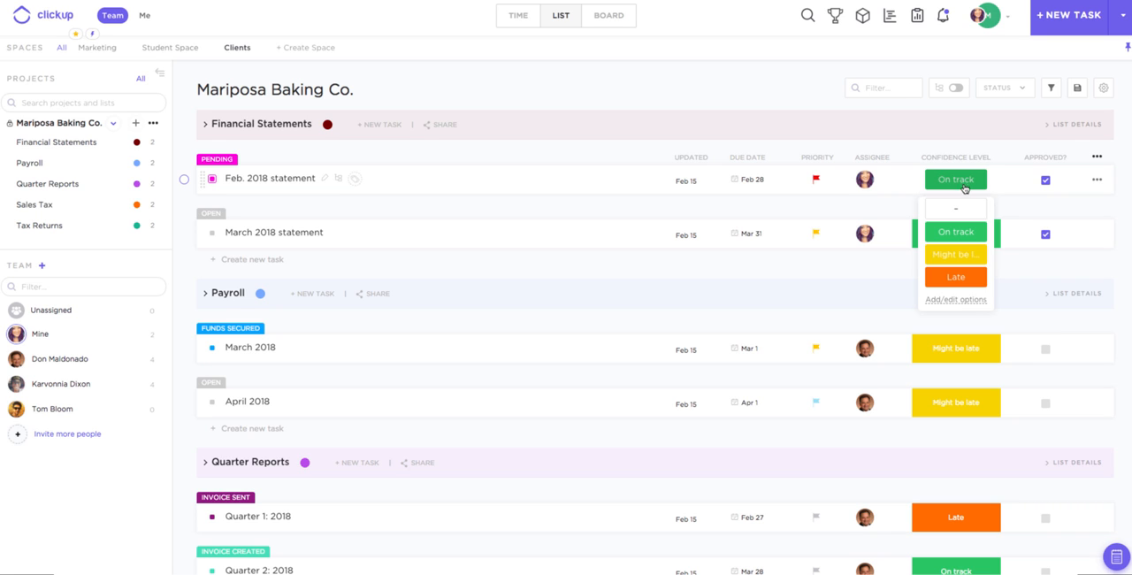
pyautogui.click(955, 257)
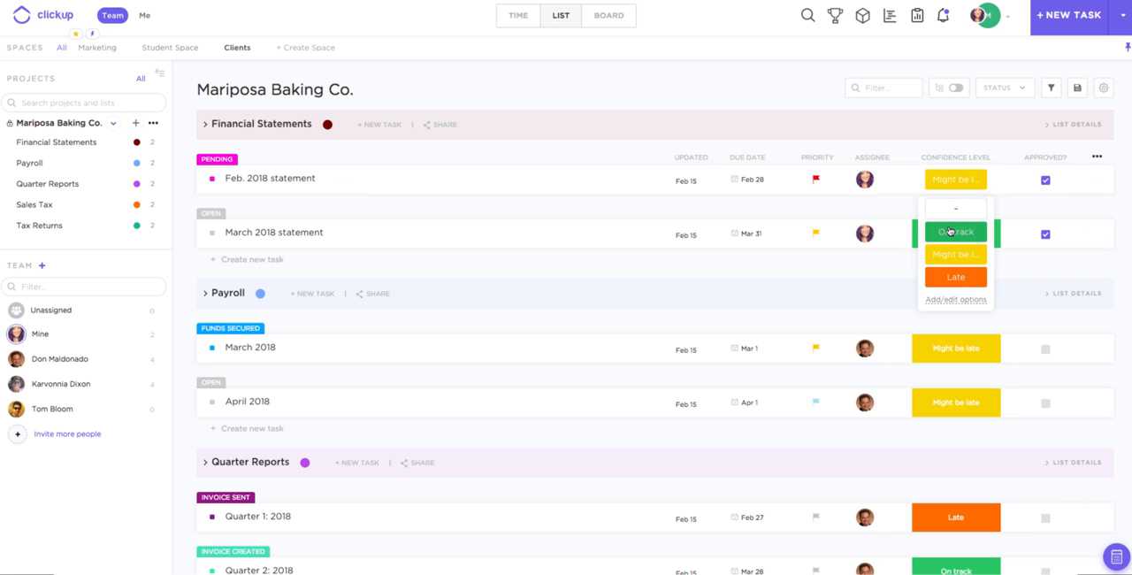
pyautogui.click(956, 232)
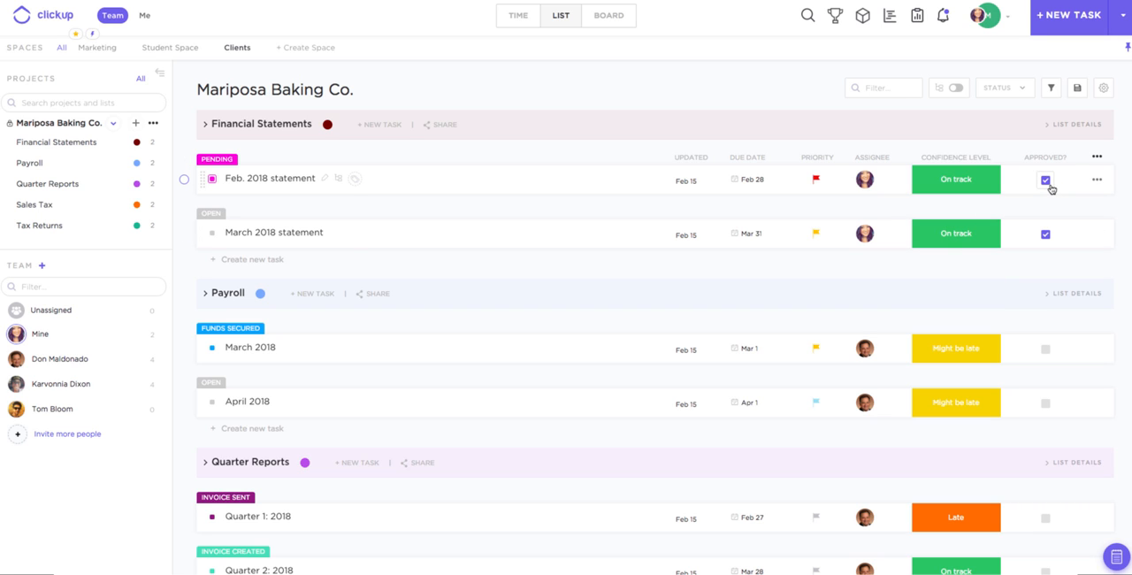
pyautogui.click(1045, 350)
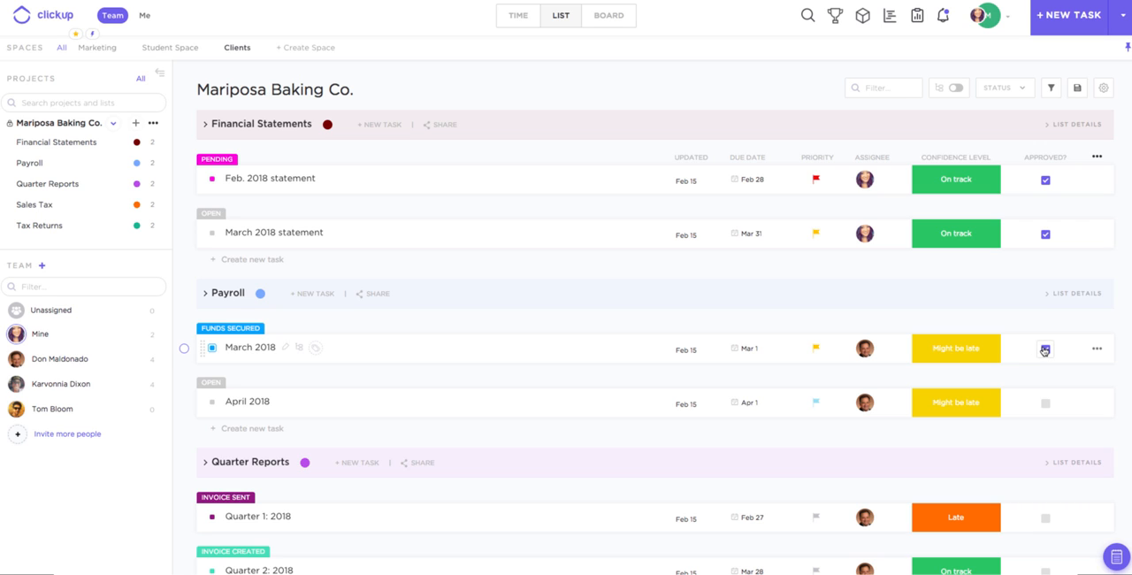
pyautogui.click(1045, 350)
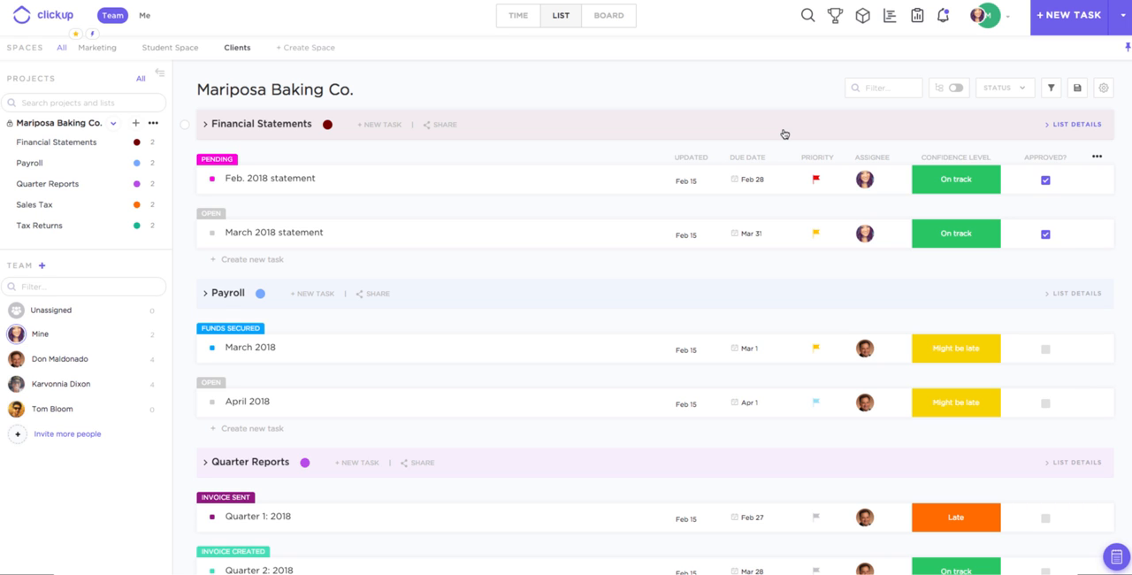
# - Post the comment "Hello! Please take a look" on the March 2018 statement task, mentioning the invited team member and assigning it to them
pyautogui.click(283, 240)
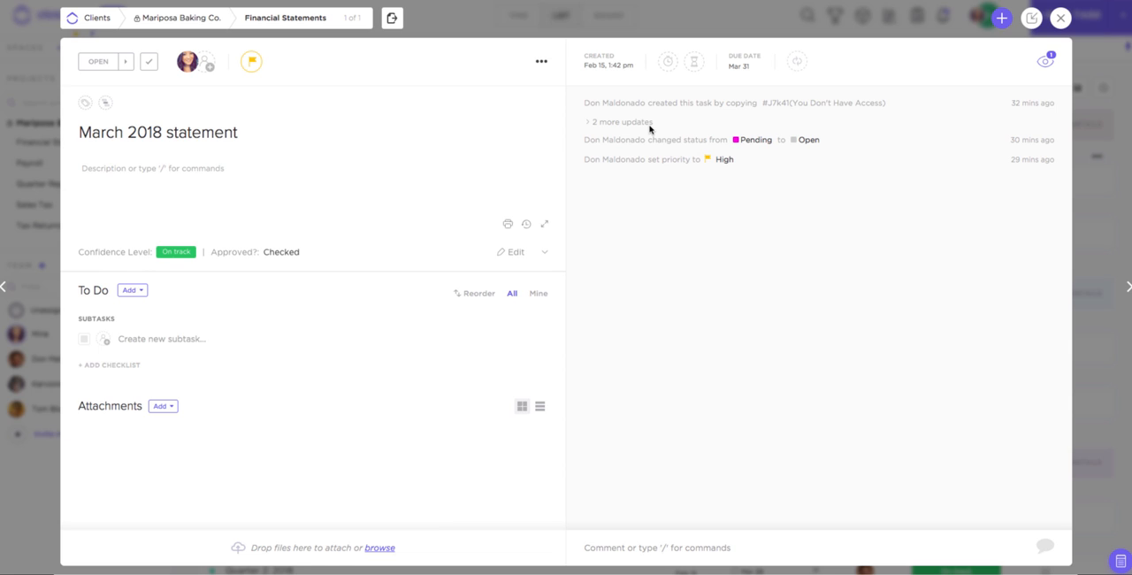
pyautogui.click(600, 543)
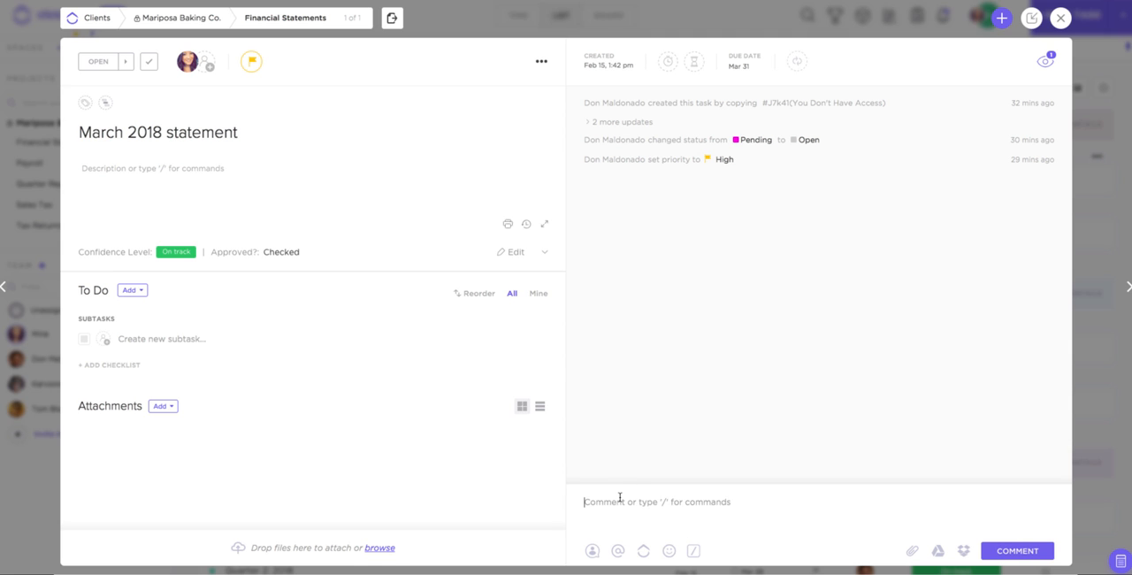
pyautogui.write('@')
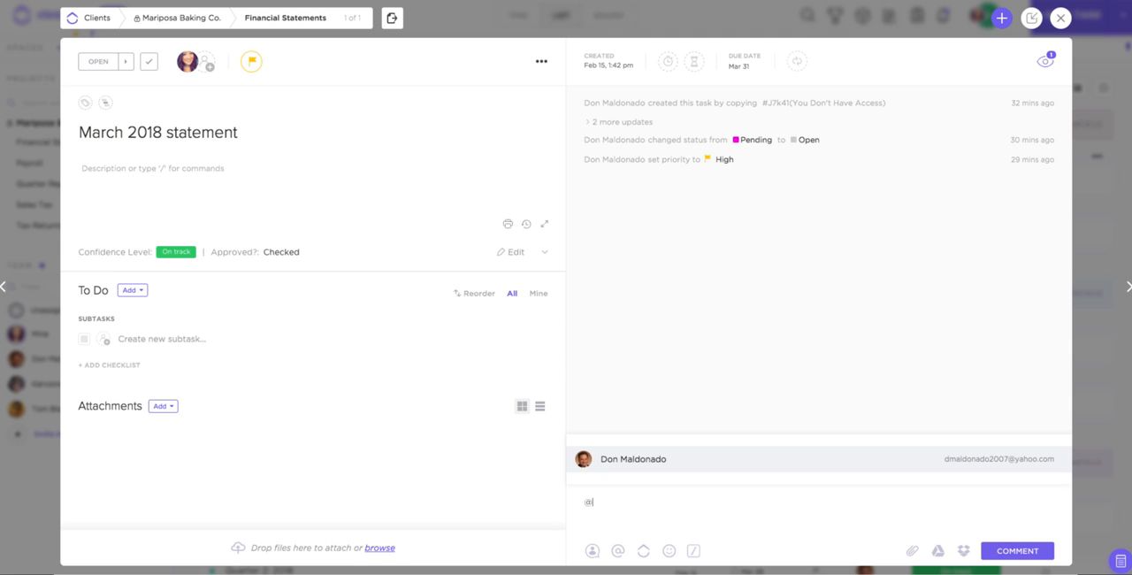
pyautogui.click(614, 469)
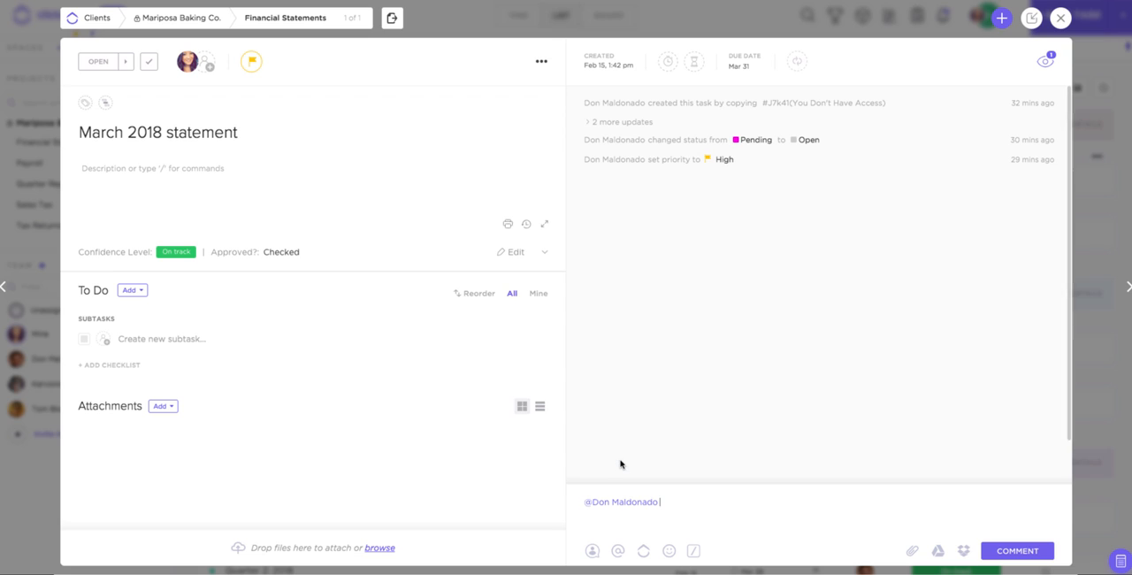
pyautogui.write('Hello! Please take a look')
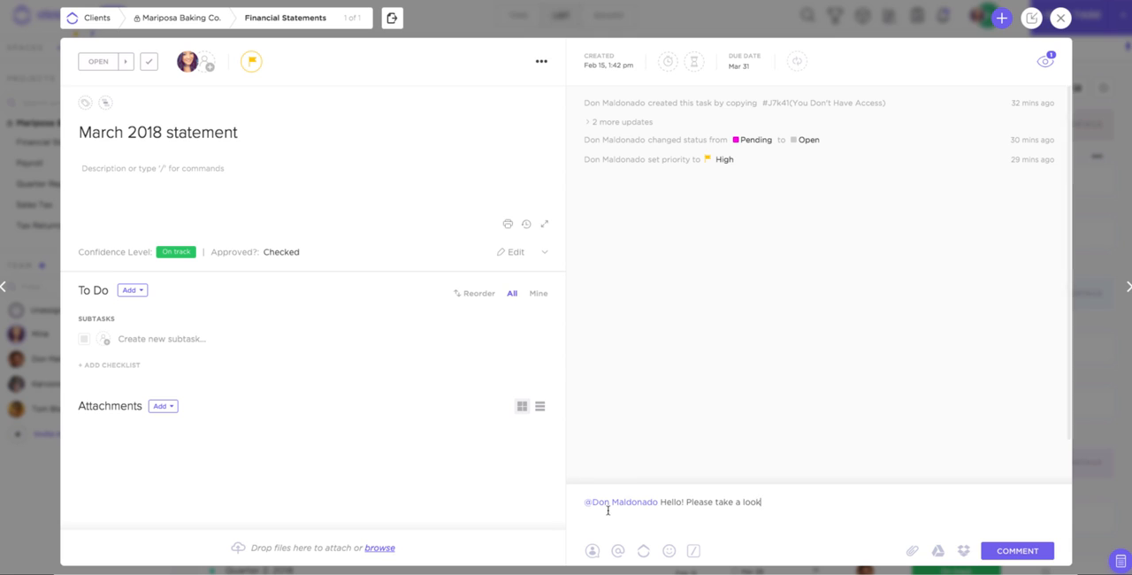
pyautogui.click(593, 550)
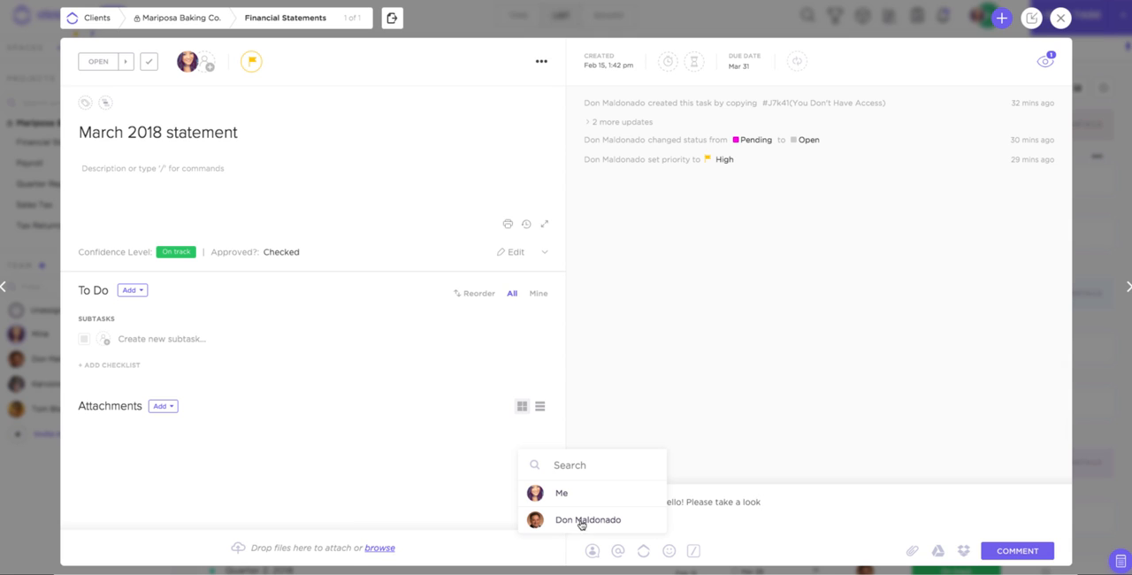
pyautogui.click(584, 519)
pyautogui.click(1010, 550)
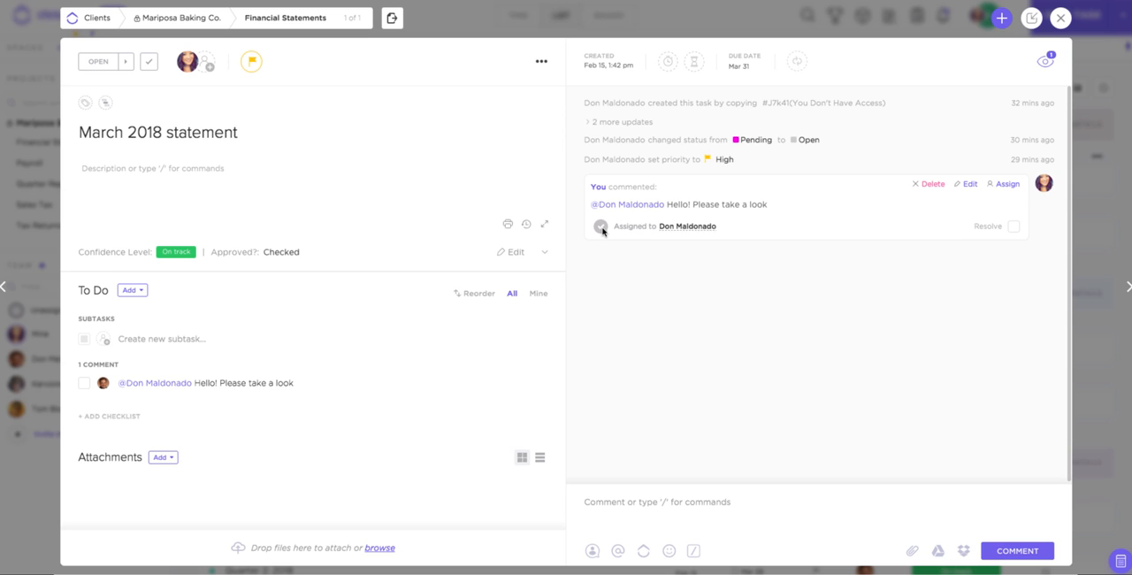
# - Resolve the assigned comment on the March 2018 statement task and close the task
pyautogui.click(1015, 227)
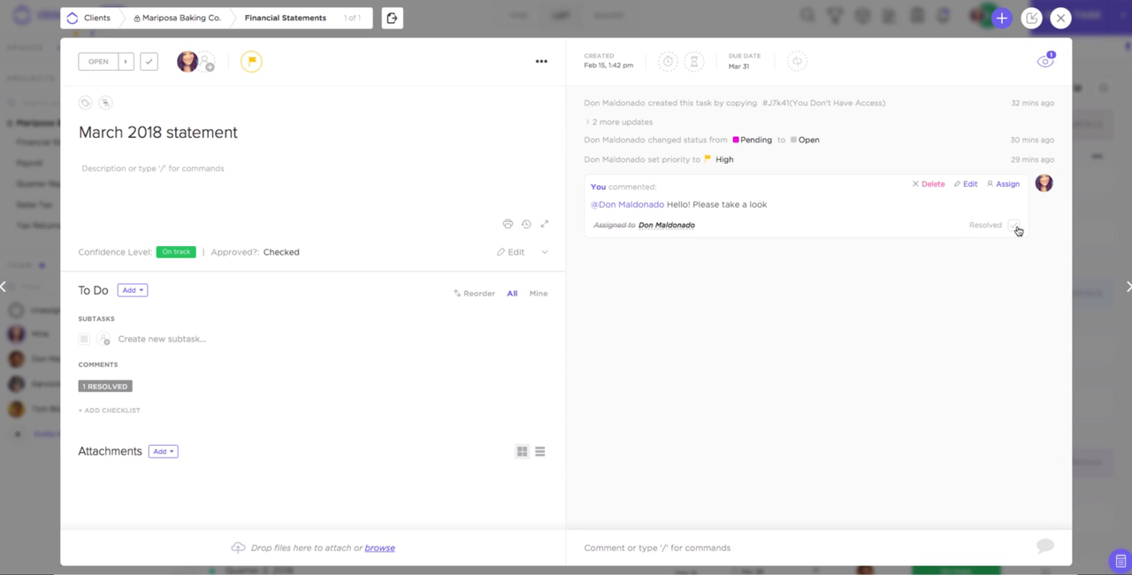
pyautogui.click(744, 24)
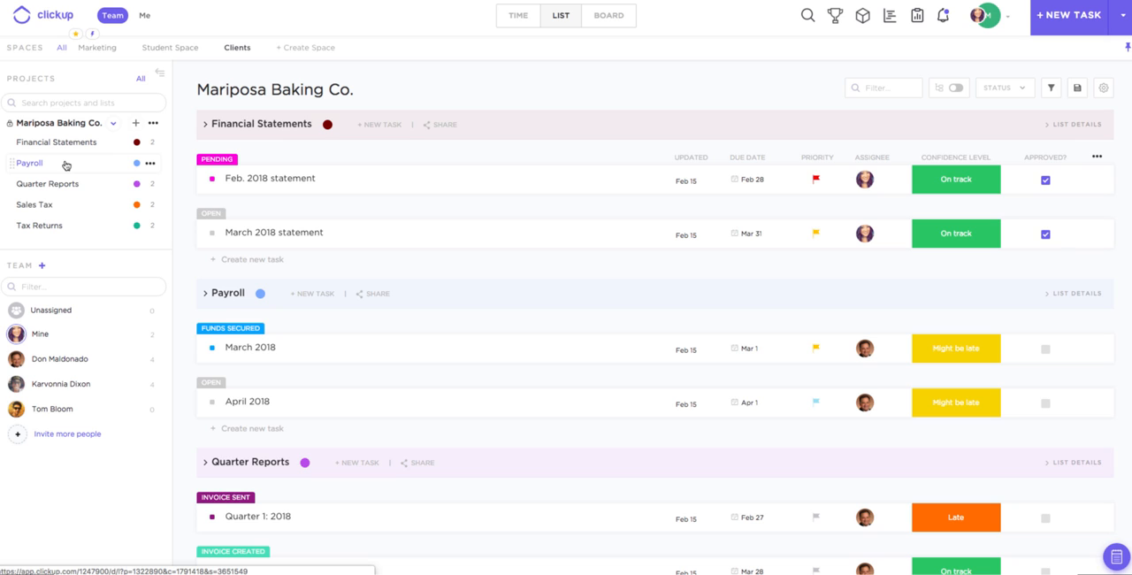
# - View the instructions for creating tasks by email in the Payroll list and close them
pyautogui.click(152, 164)
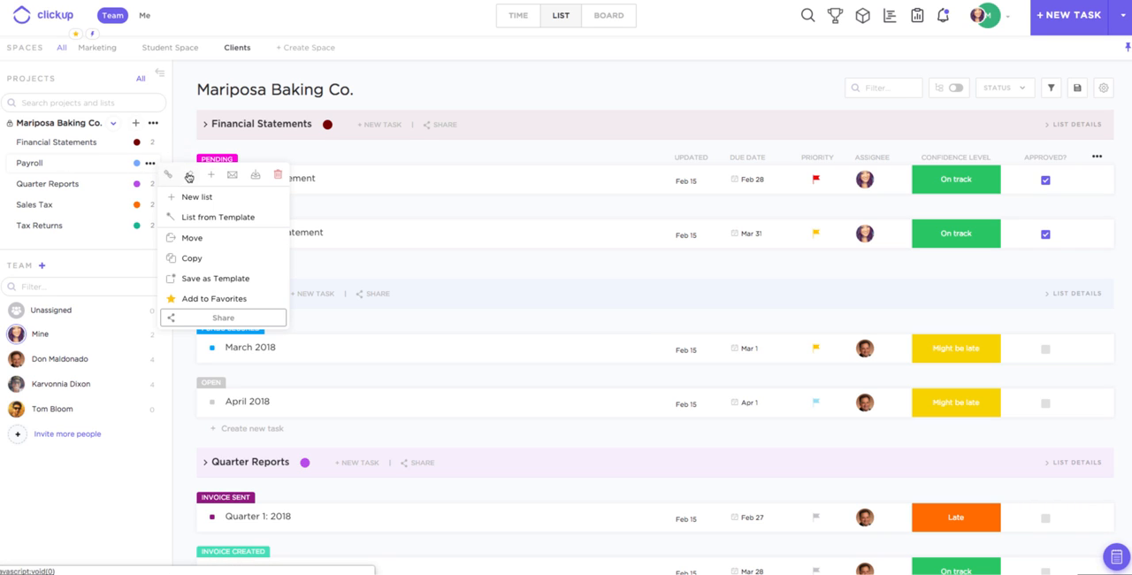
pyautogui.click(230, 178)
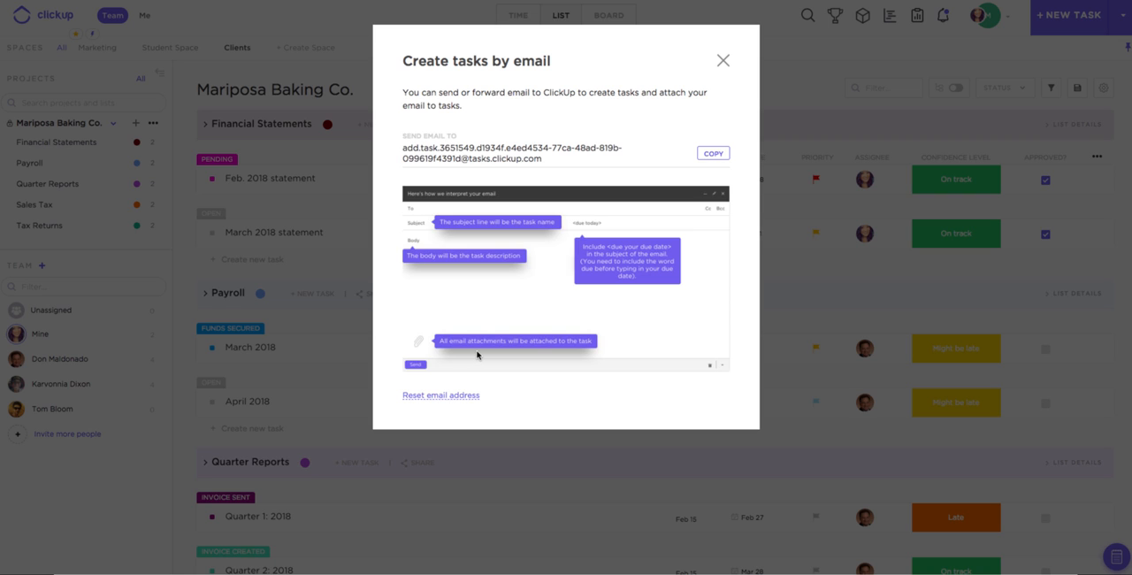
pyautogui.click(723, 62)
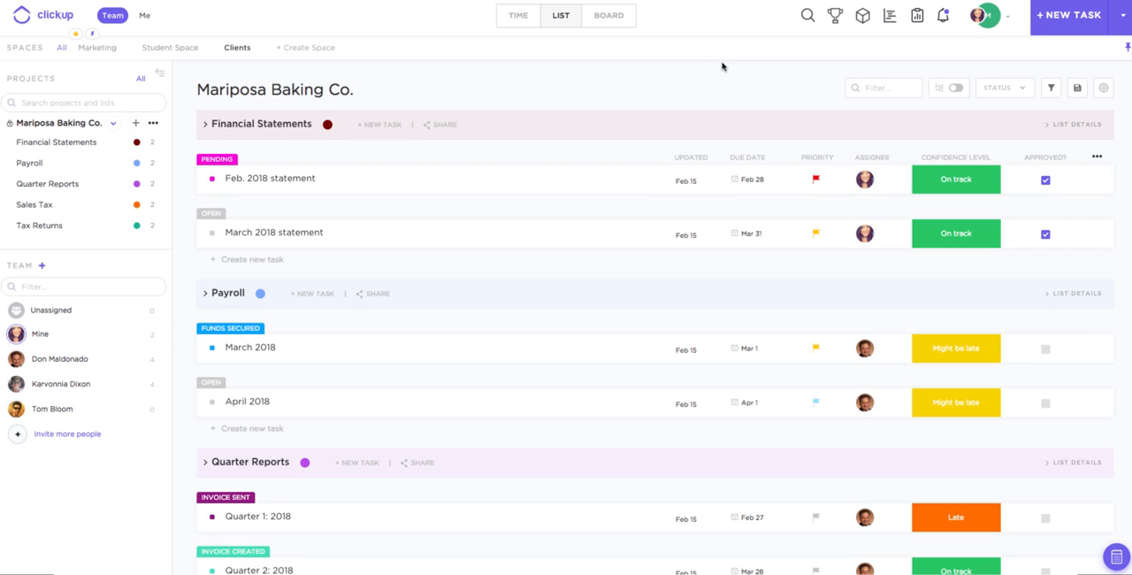